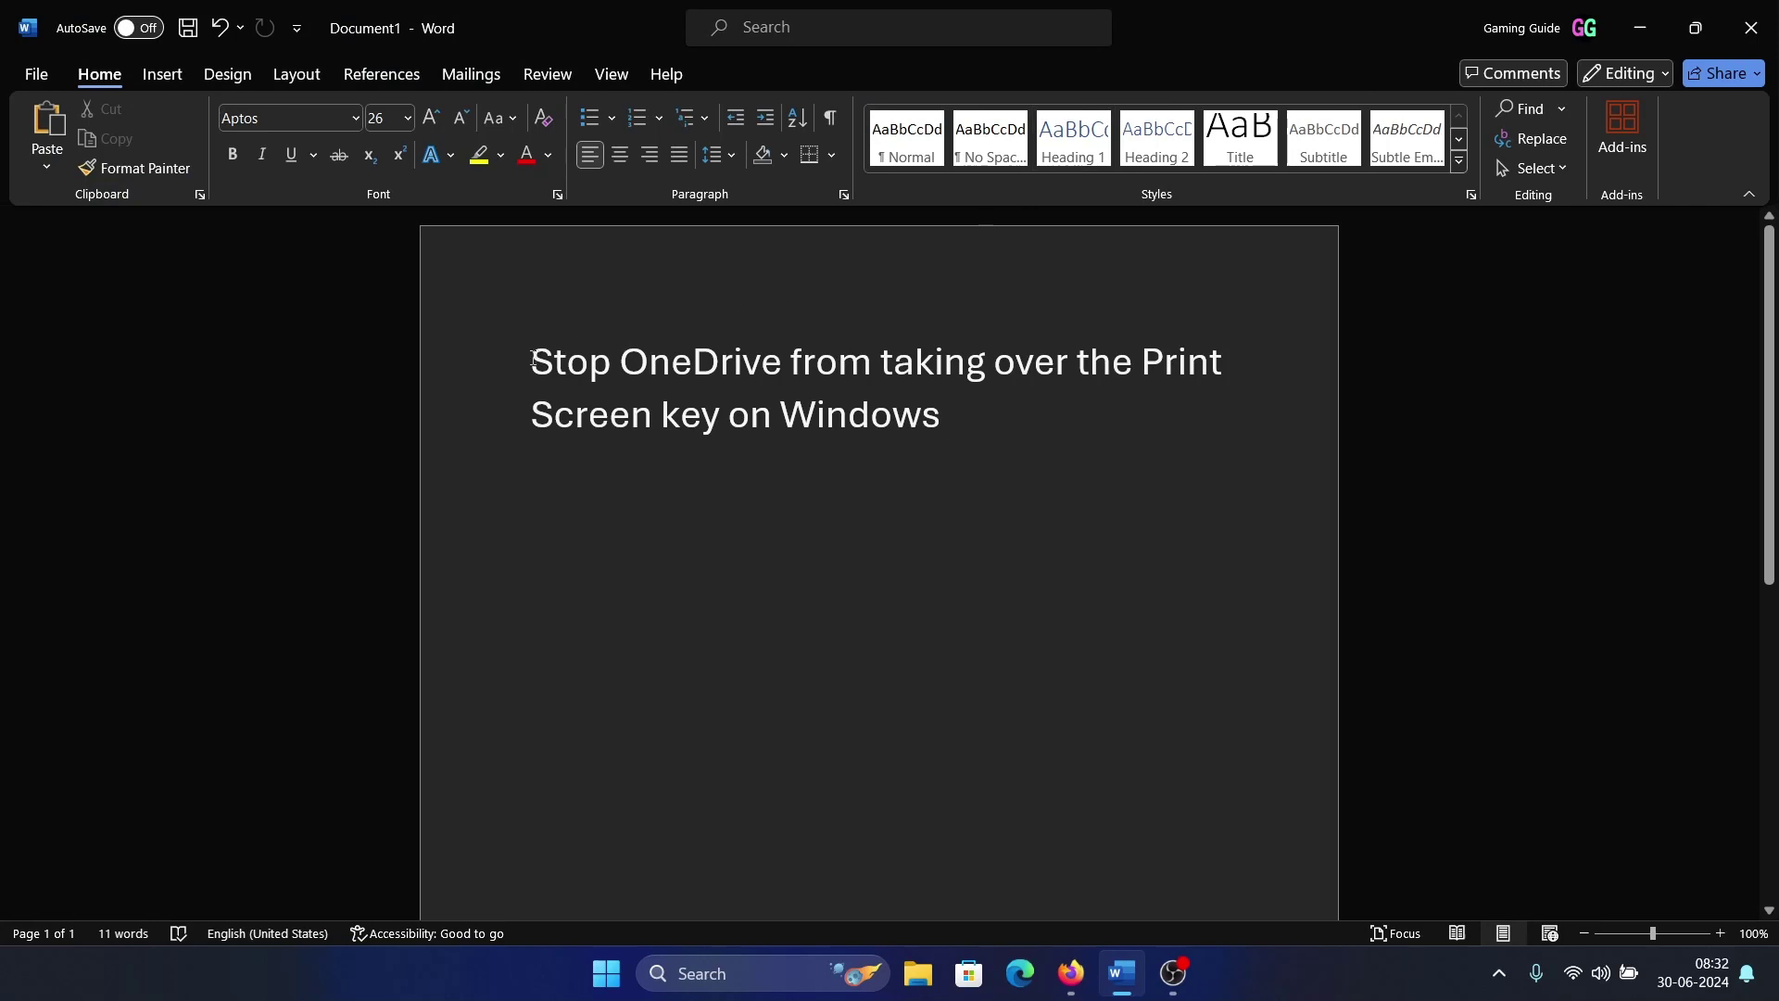
# - Select and deselect the Word title text, then open File Explorer maximized on OneDrive Gaming - Personal
pyautogui.moveTo(535, 360); pyautogui.dragTo(961, 451)
pyautogui.click(973, 474)
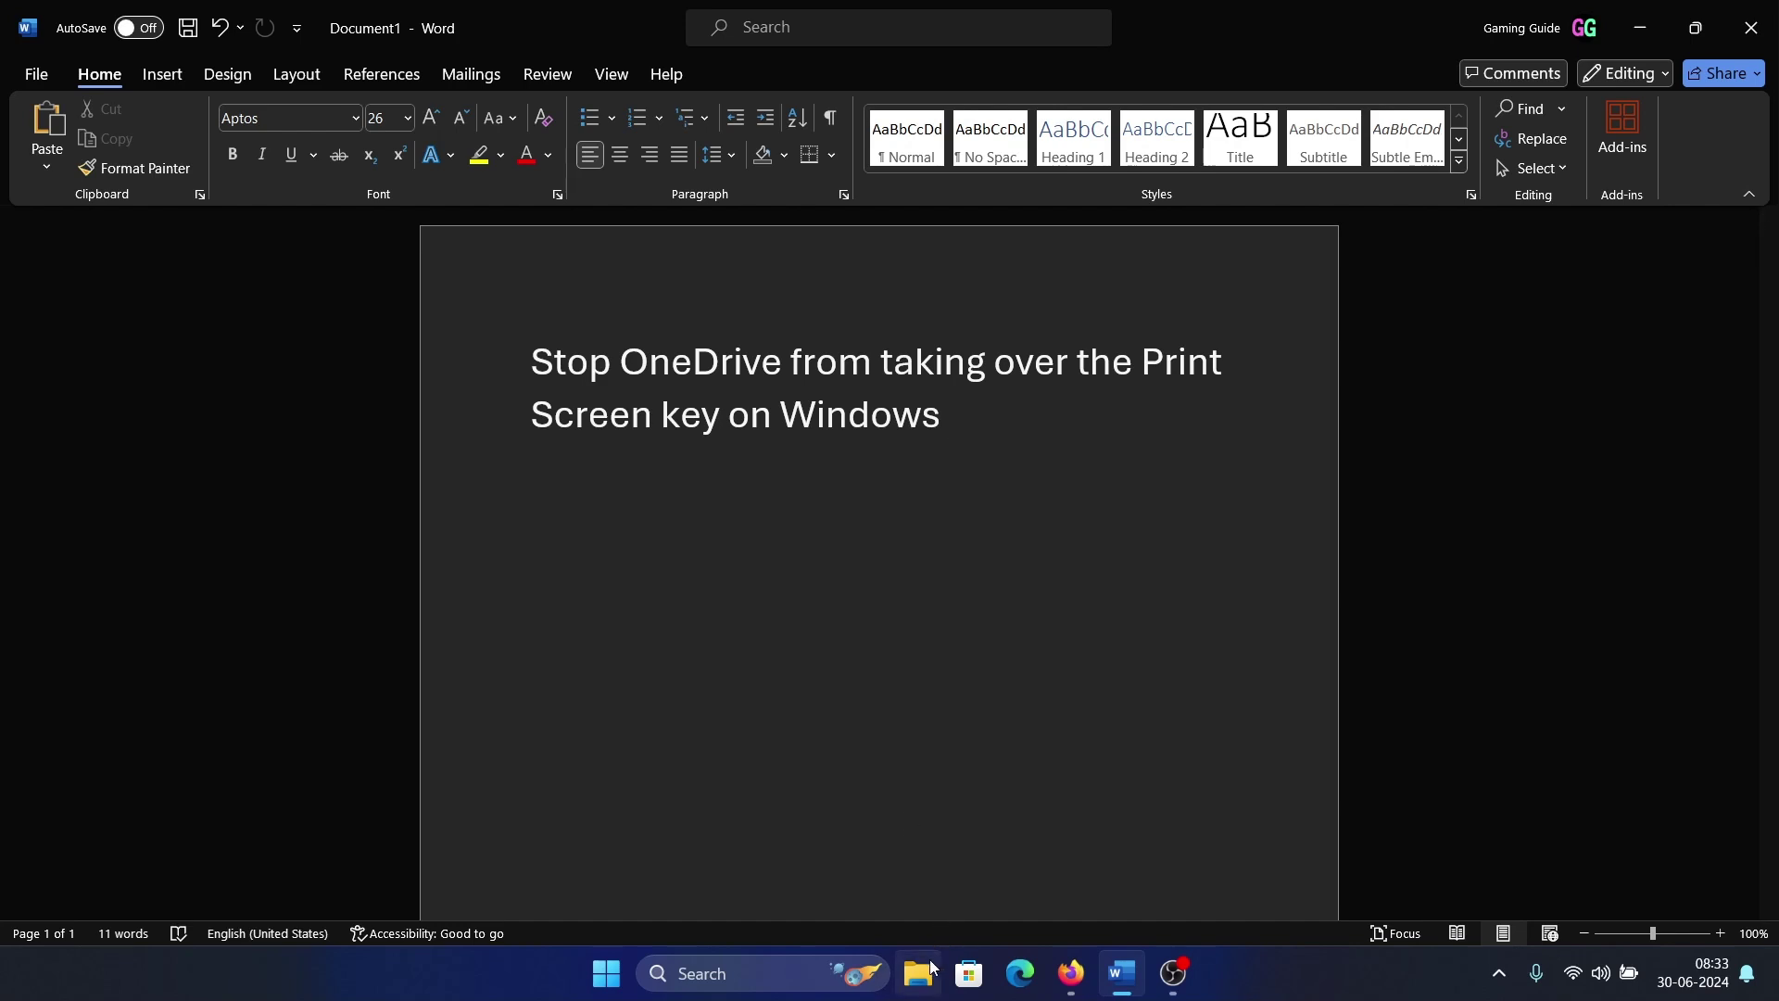
pyautogui.click(925, 978)
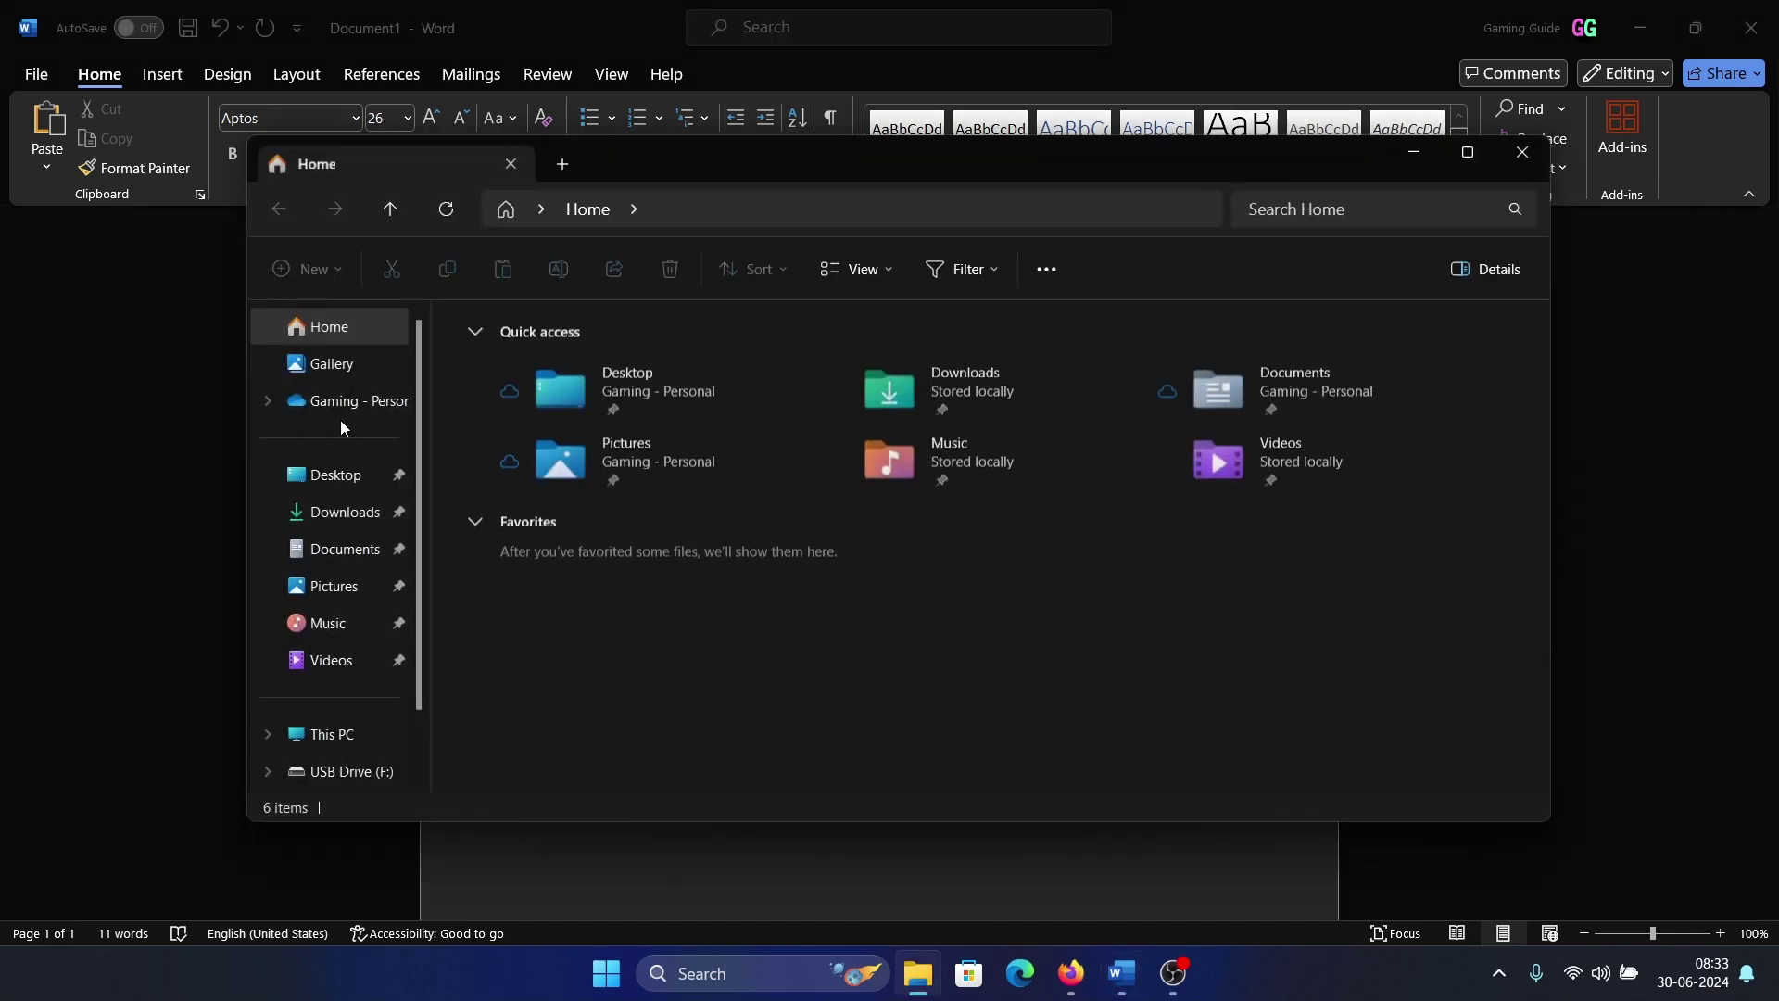
pyautogui.click(348, 400)
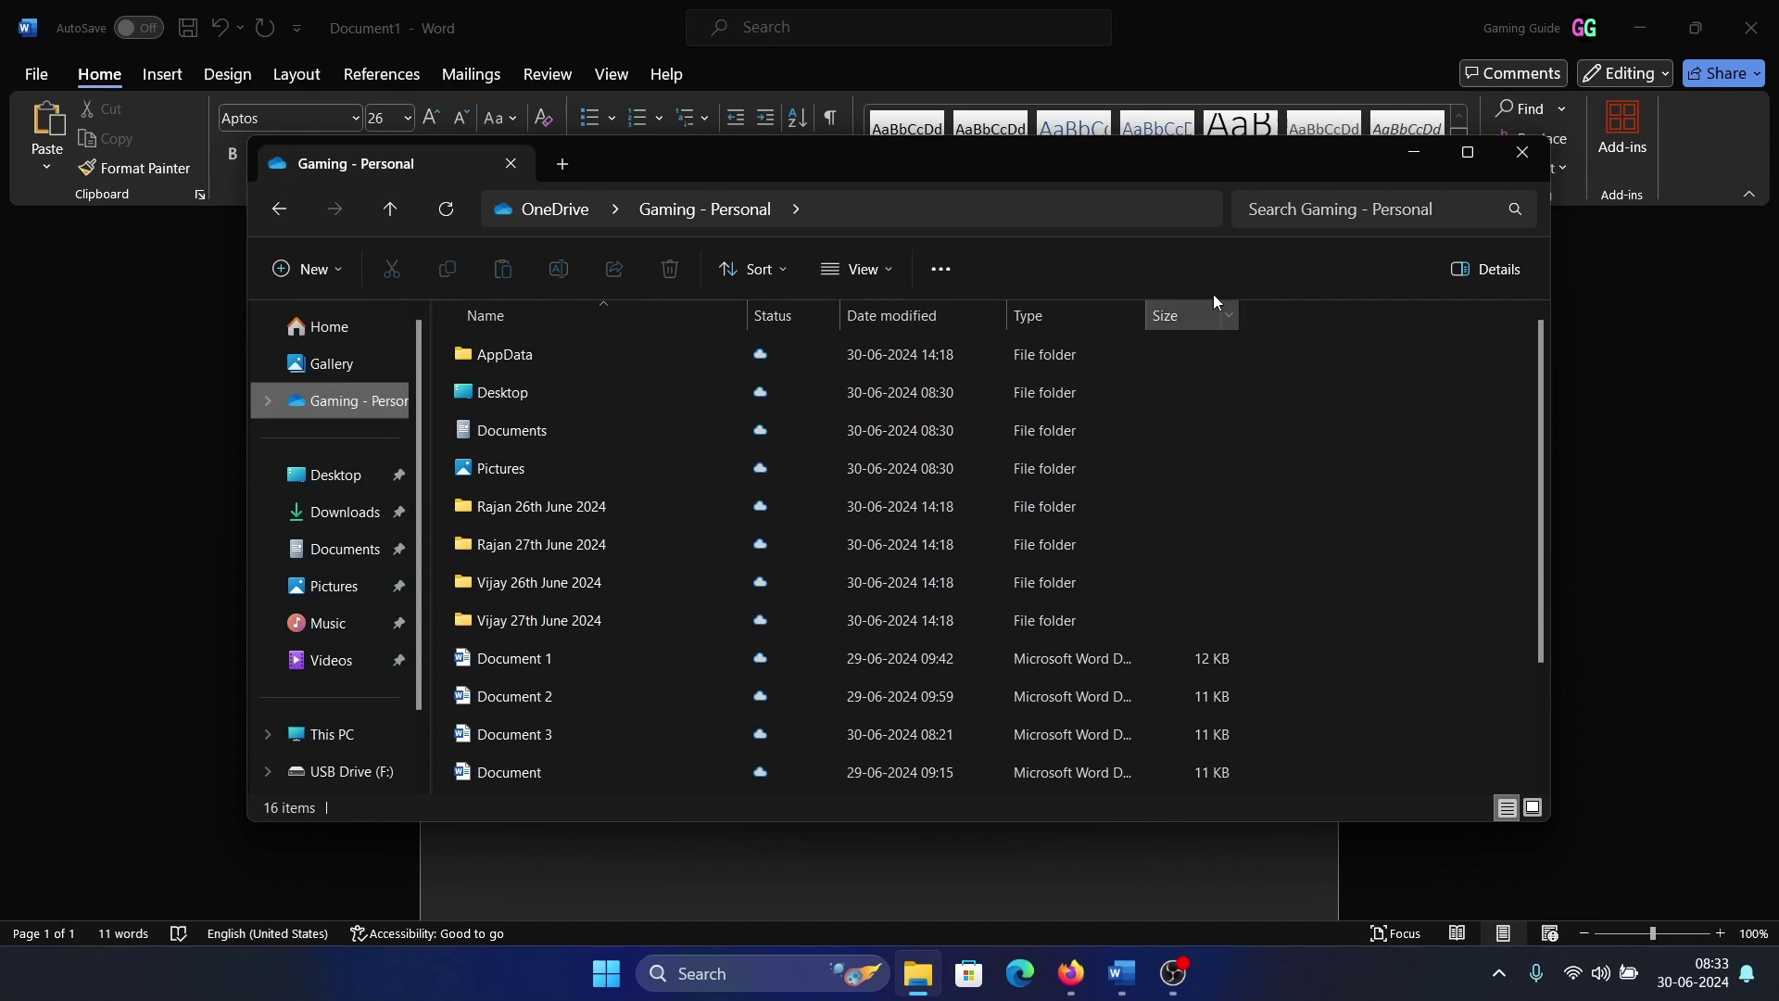
pyautogui.click(1466, 152)
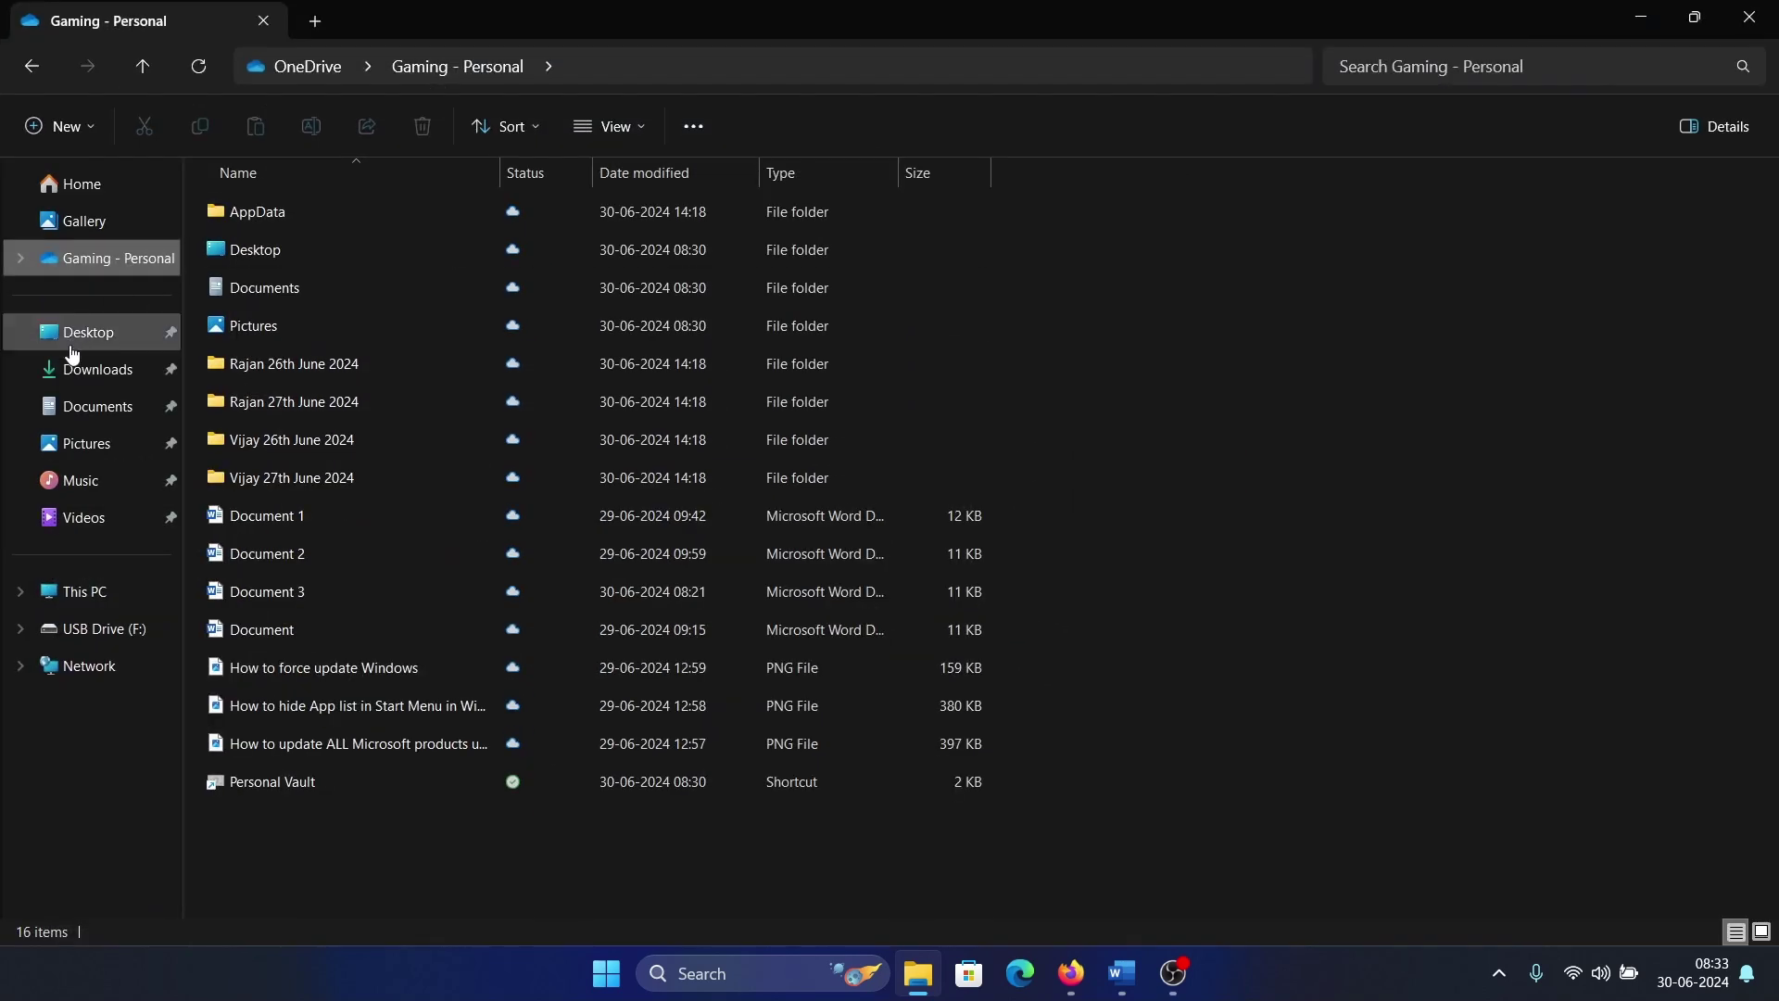
# - Check the Pictures Screenshots and Saved Pictures folders, then return to Gaming - Personal
pyautogui.click(86, 446)
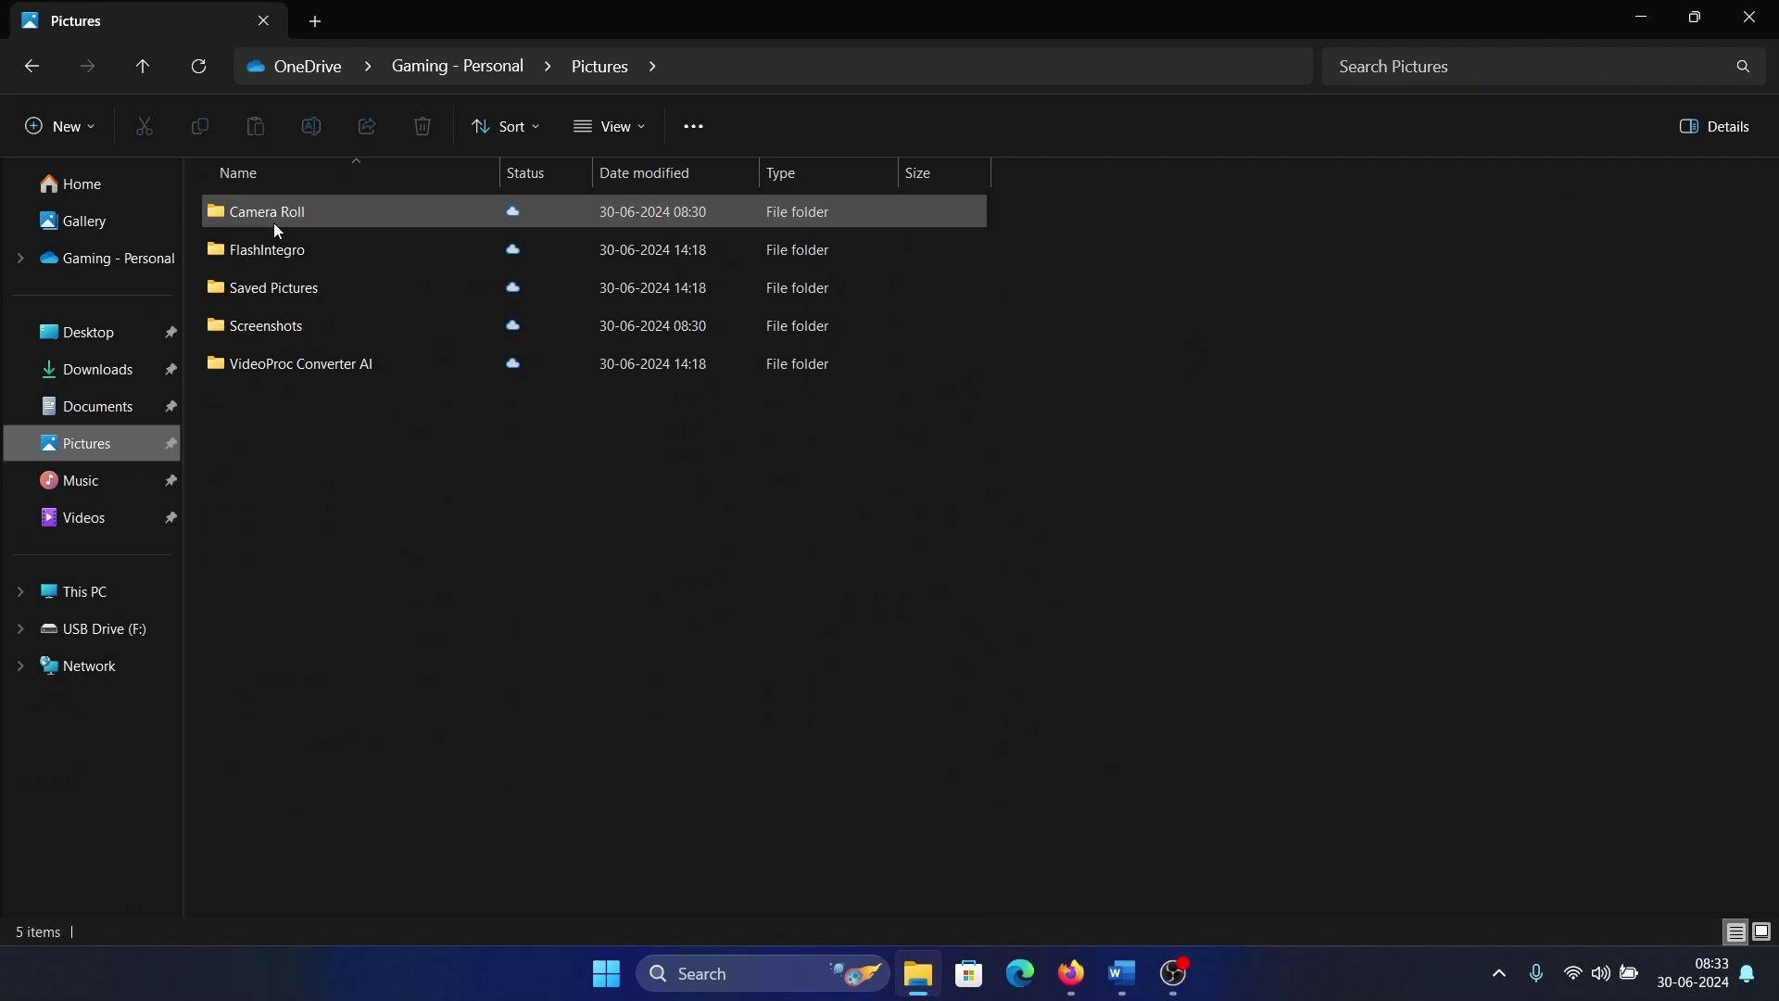
pyautogui.doubleClick(273, 324)
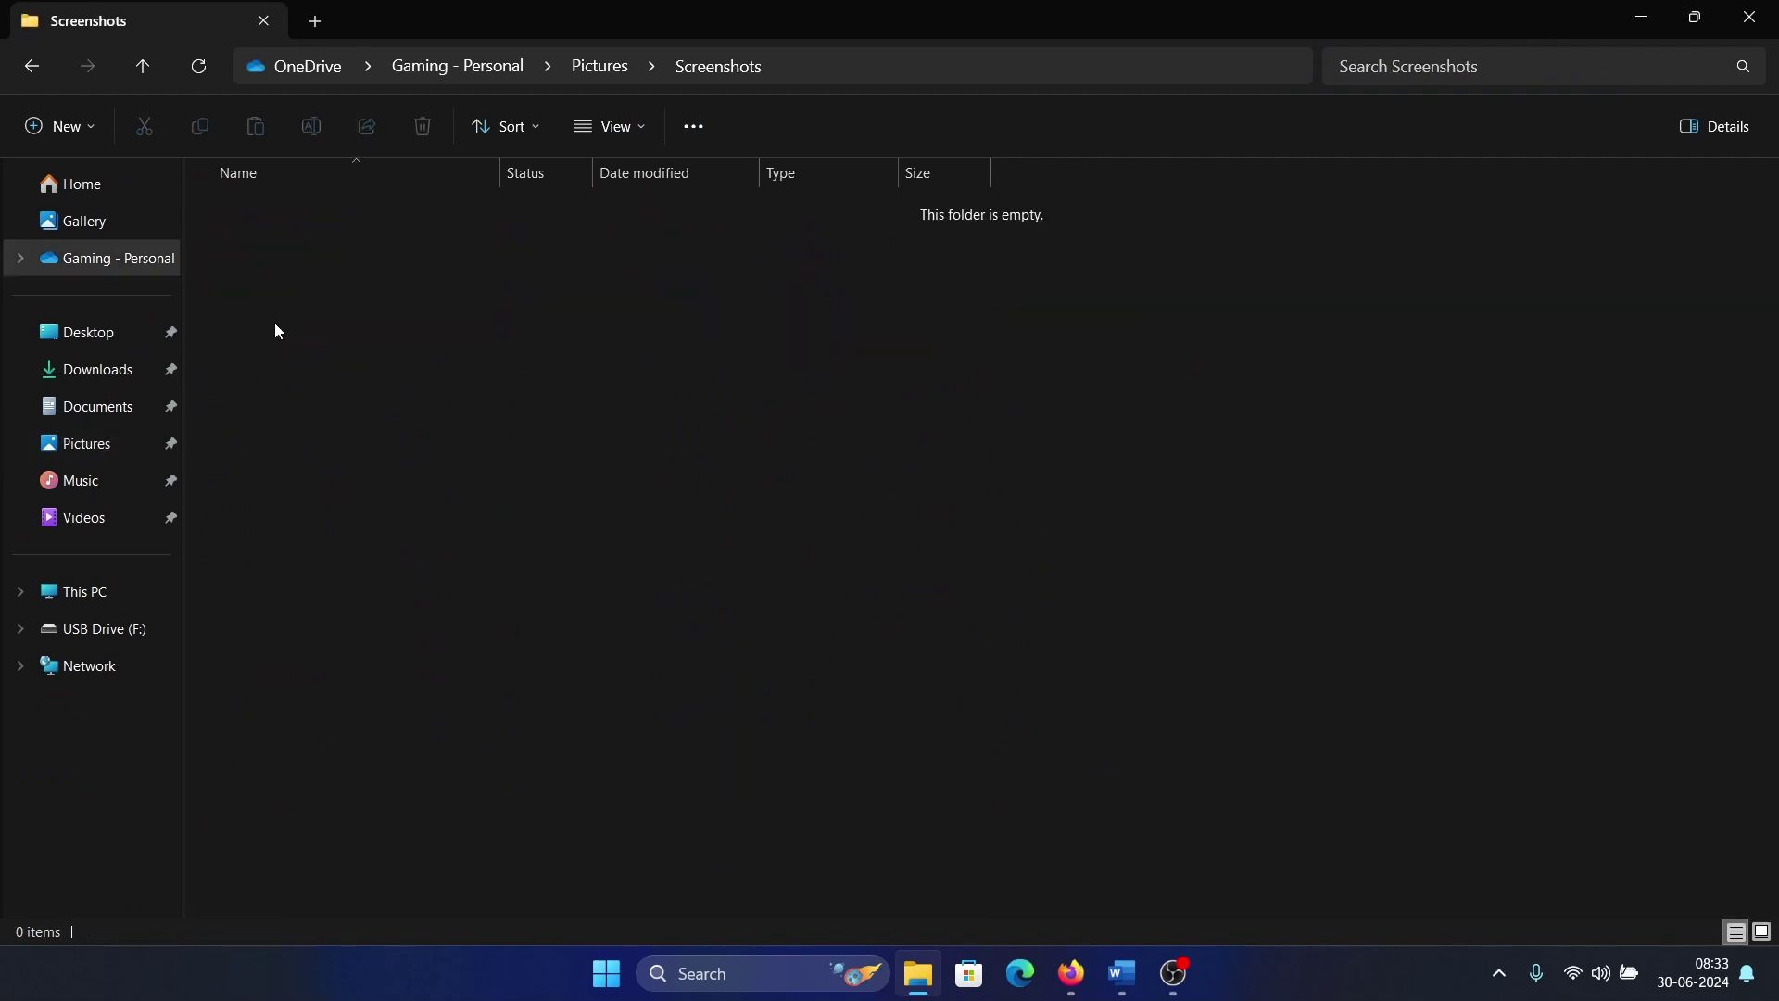
pyautogui.click(599, 64)
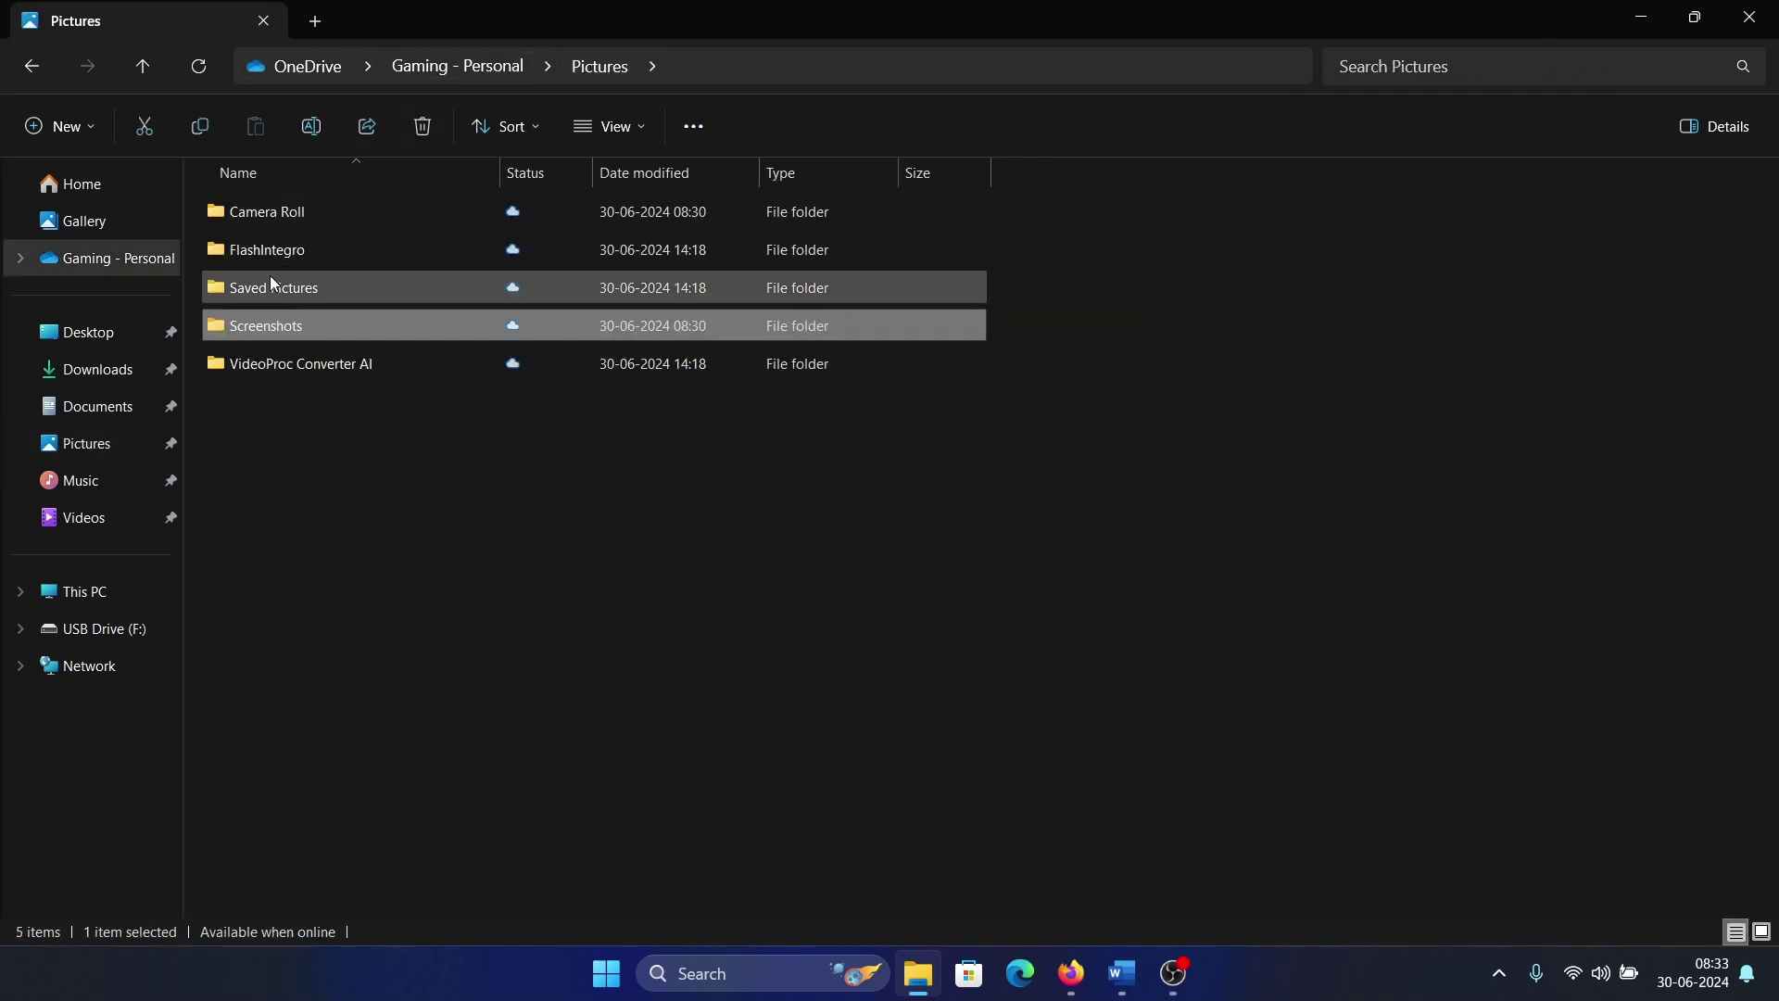
pyautogui.doubleClick(280, 282)
pyautogui.click(602, 68)
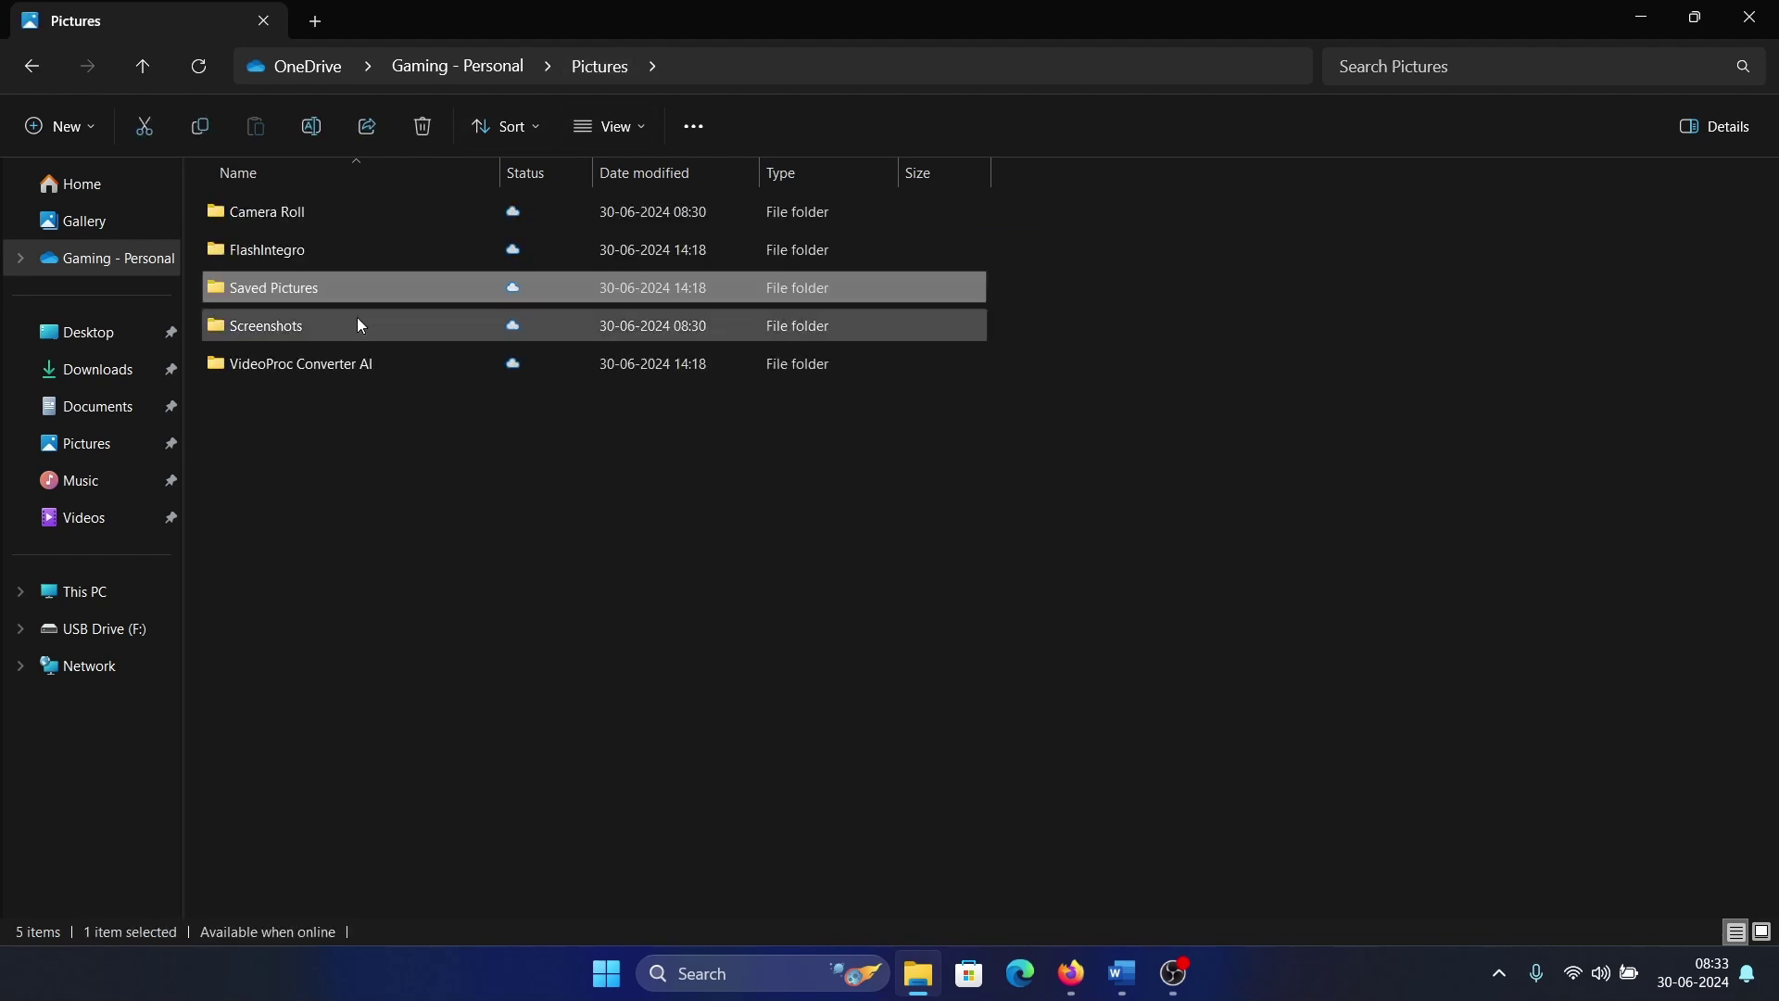
pyautogui.click(81, 264)
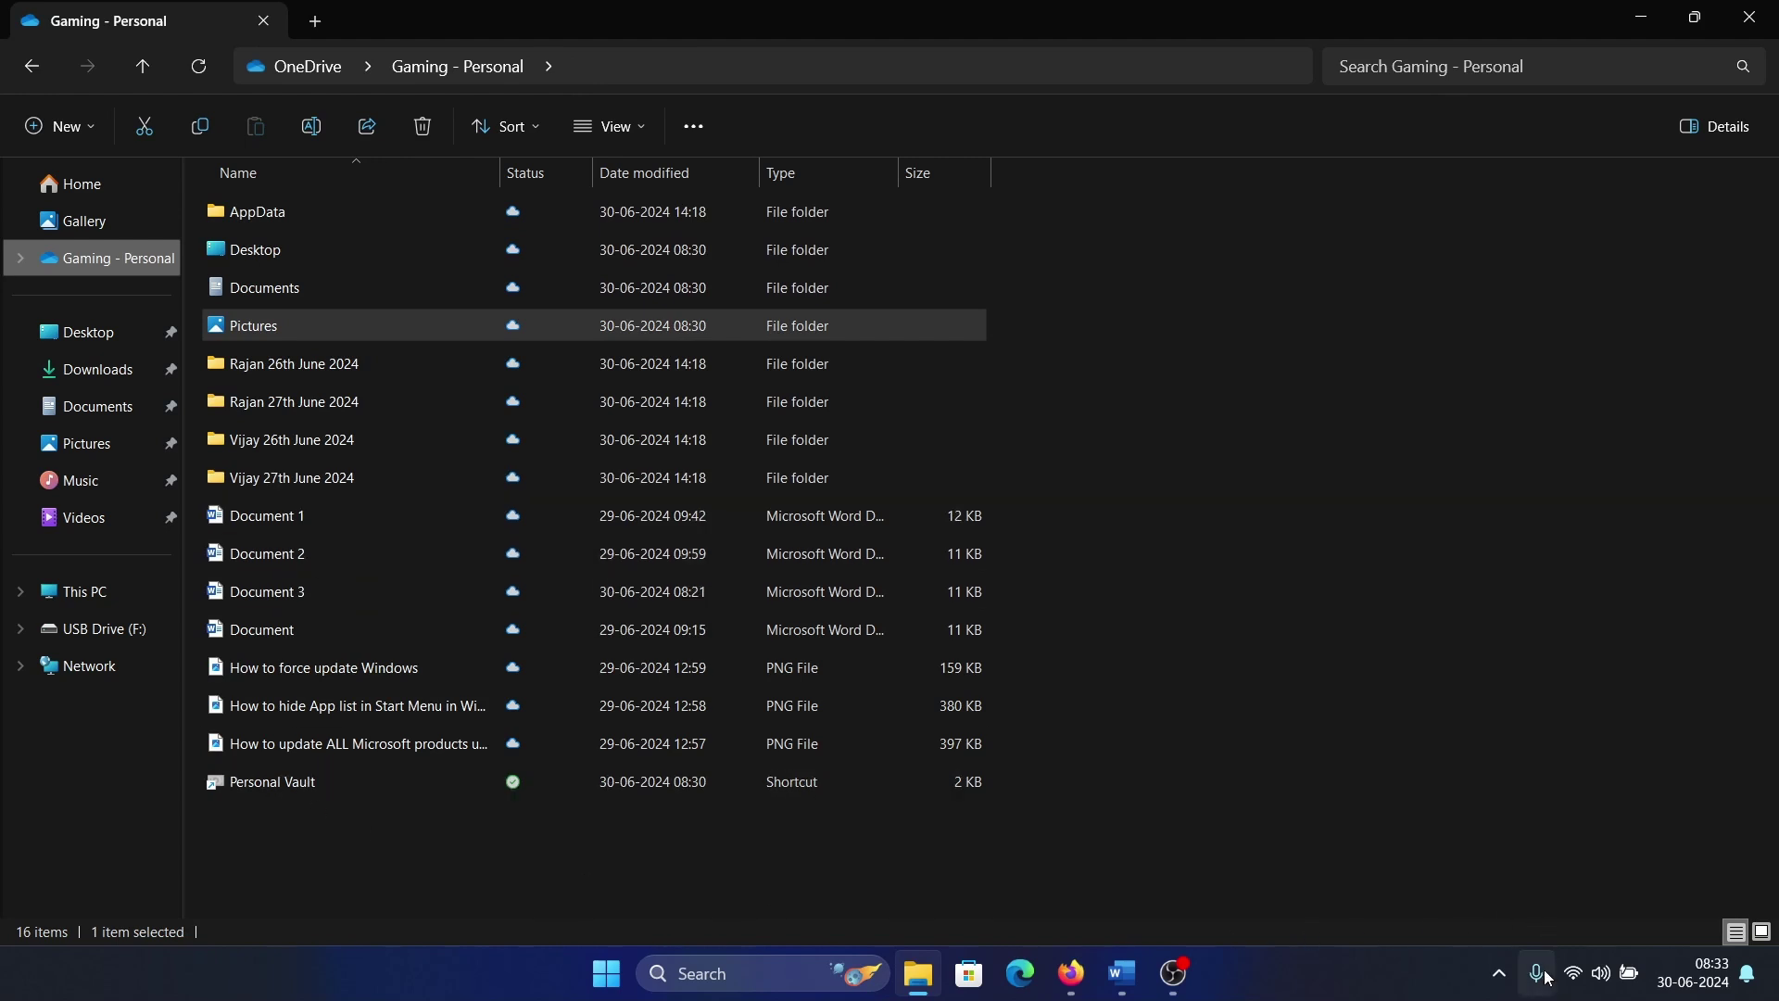
# - Open OneDrive Settings through the system tray OneDrive icon's Help & Settings menu
pyautogui.click(1500, 972)
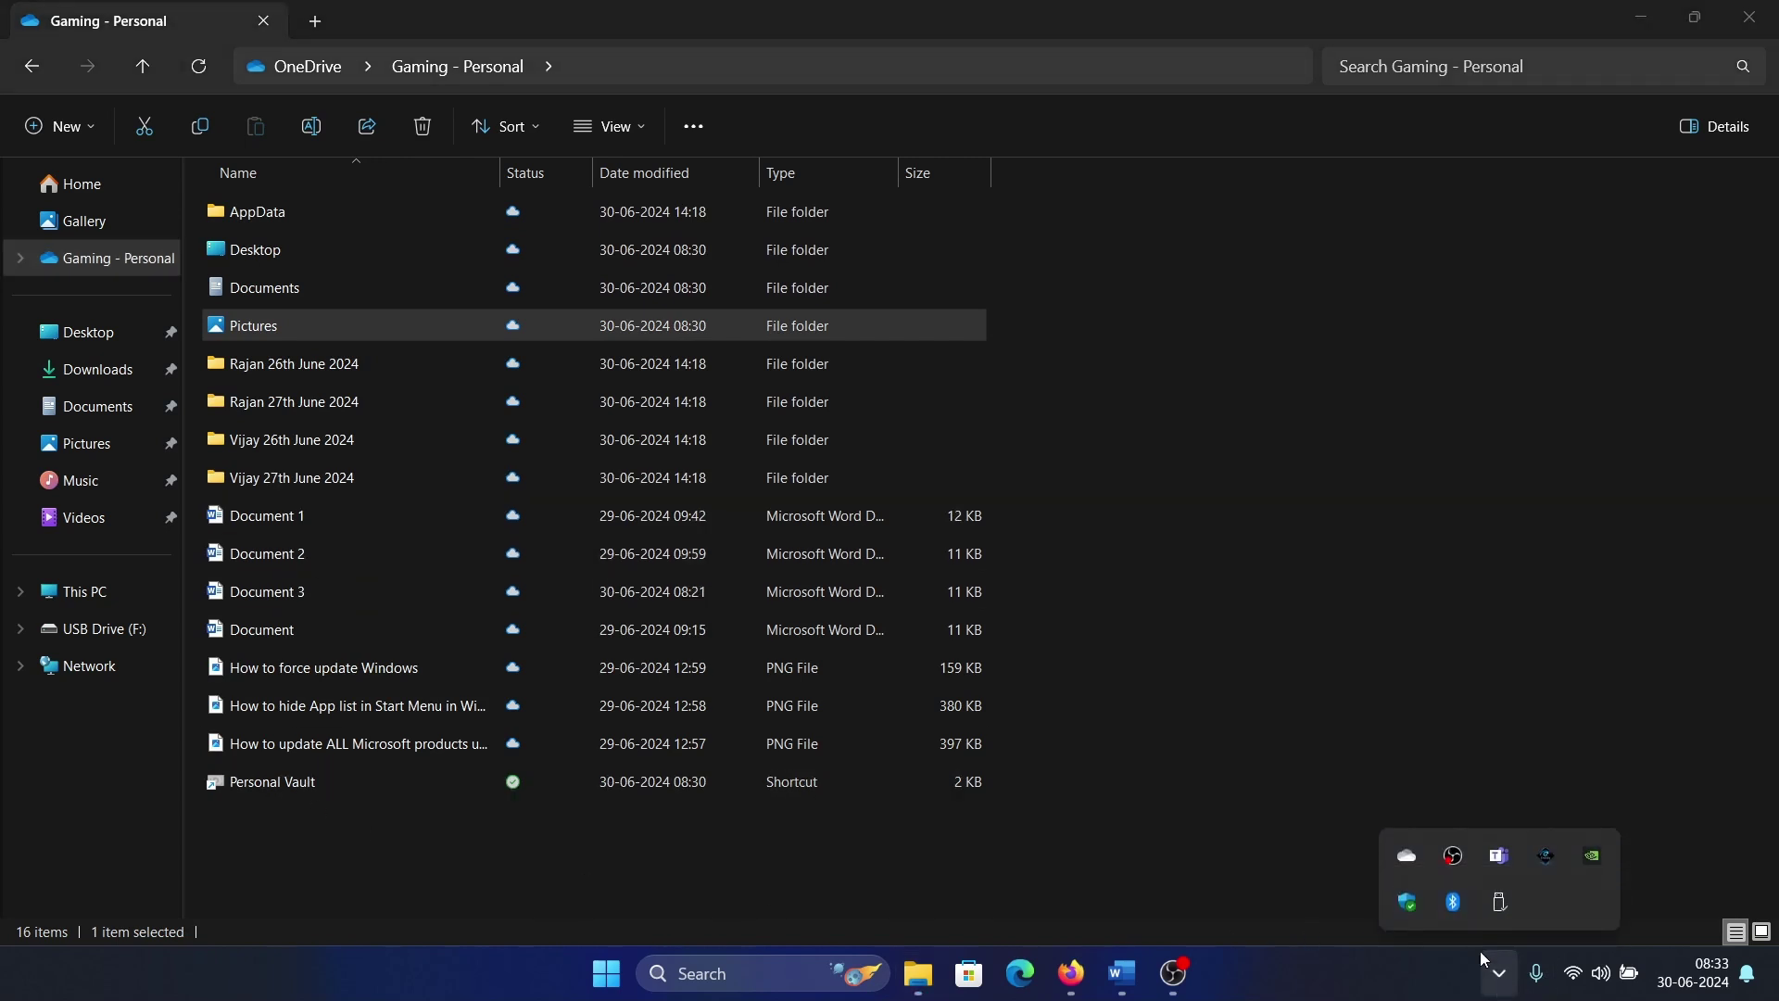
pyautogui.click(1408, 858)
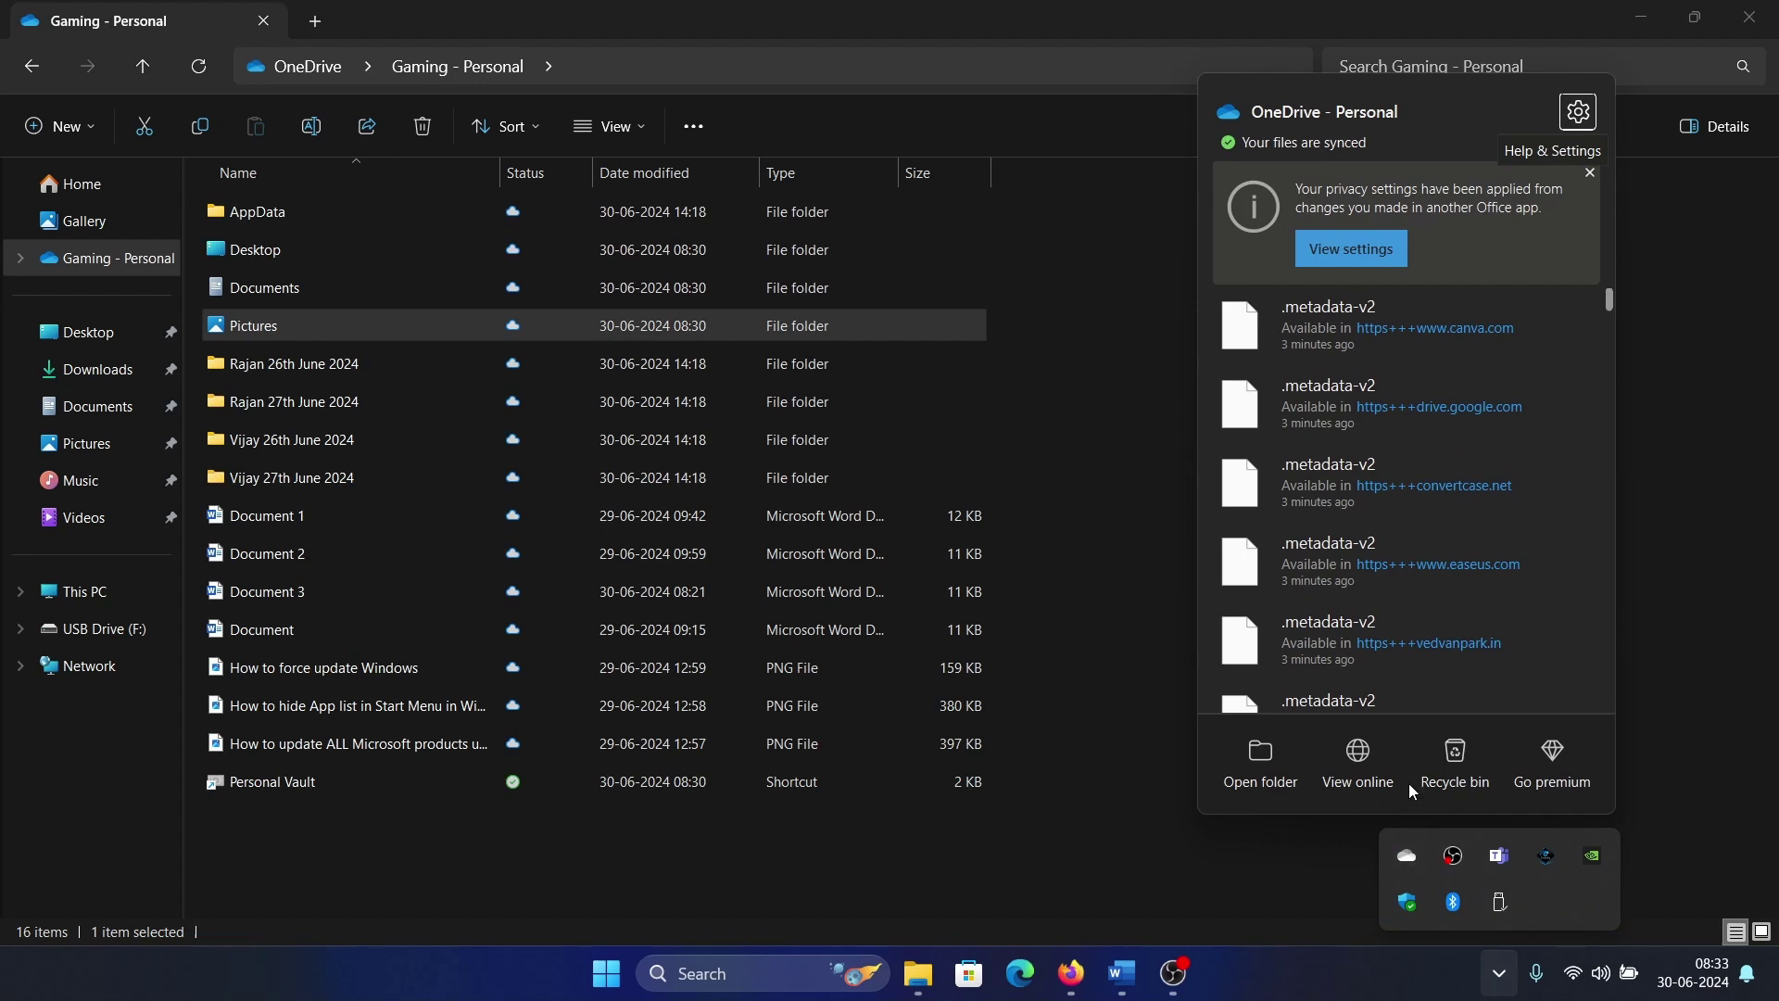
pyautogui.click(1579, 114)
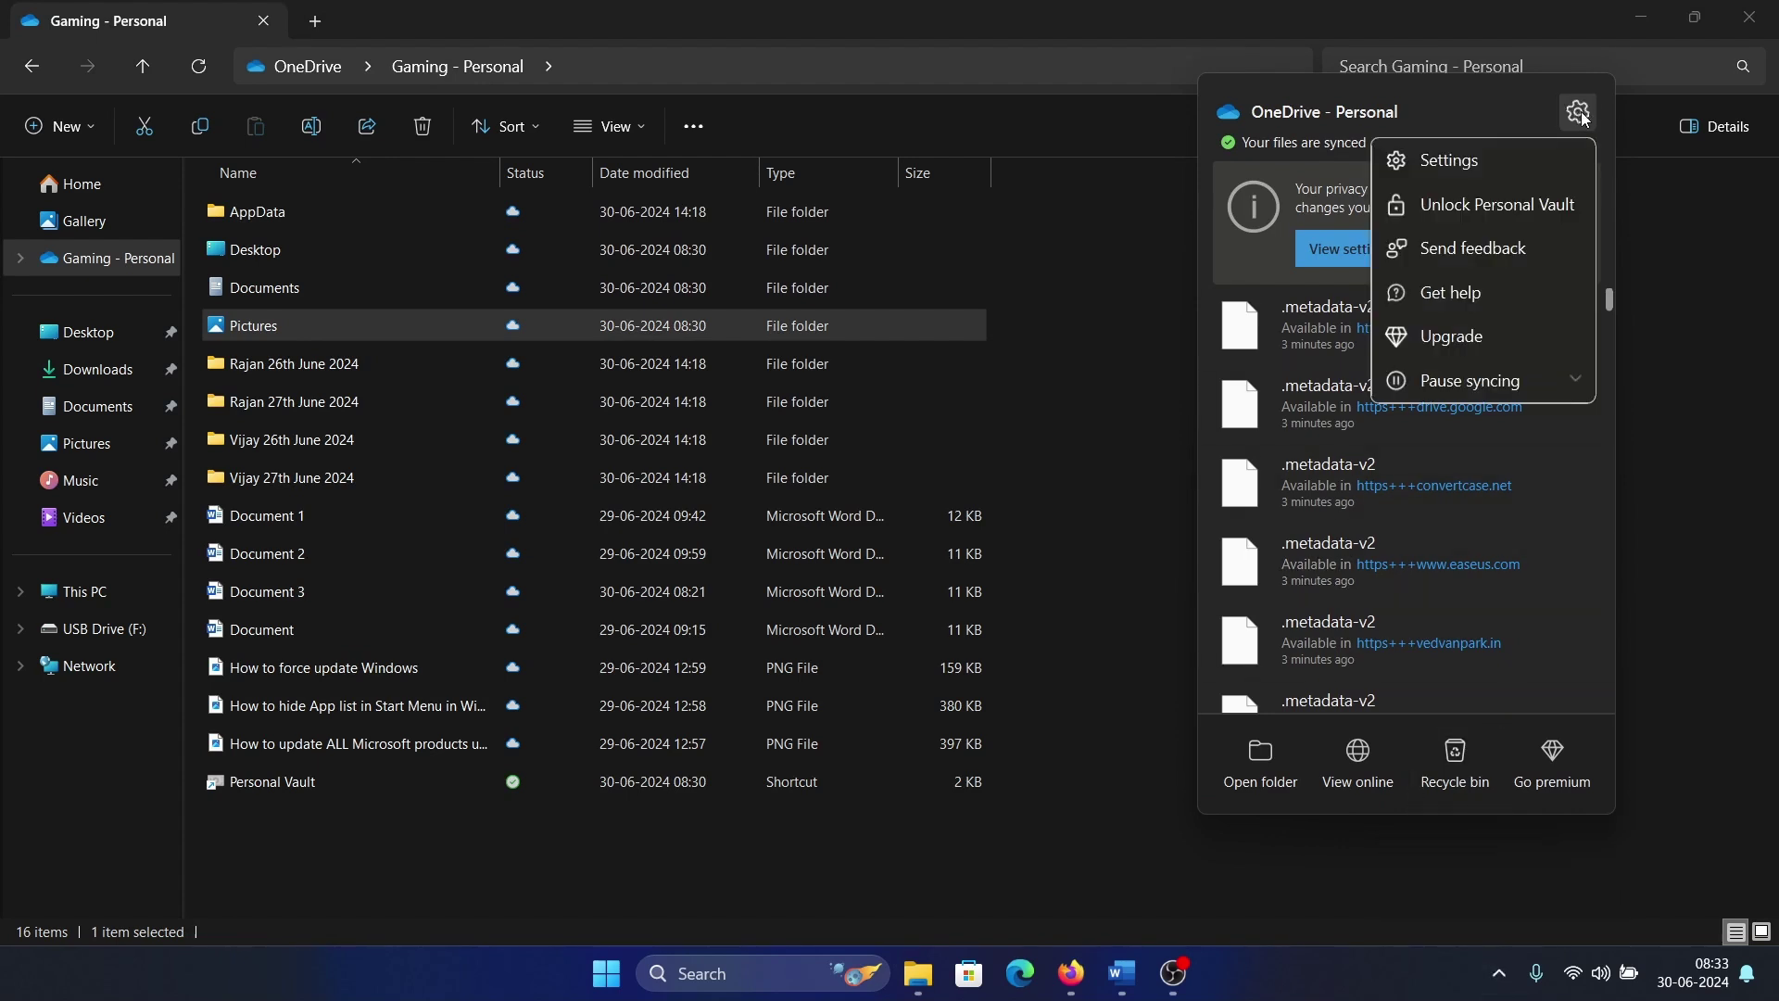
pyautogui.click(1446, 160)
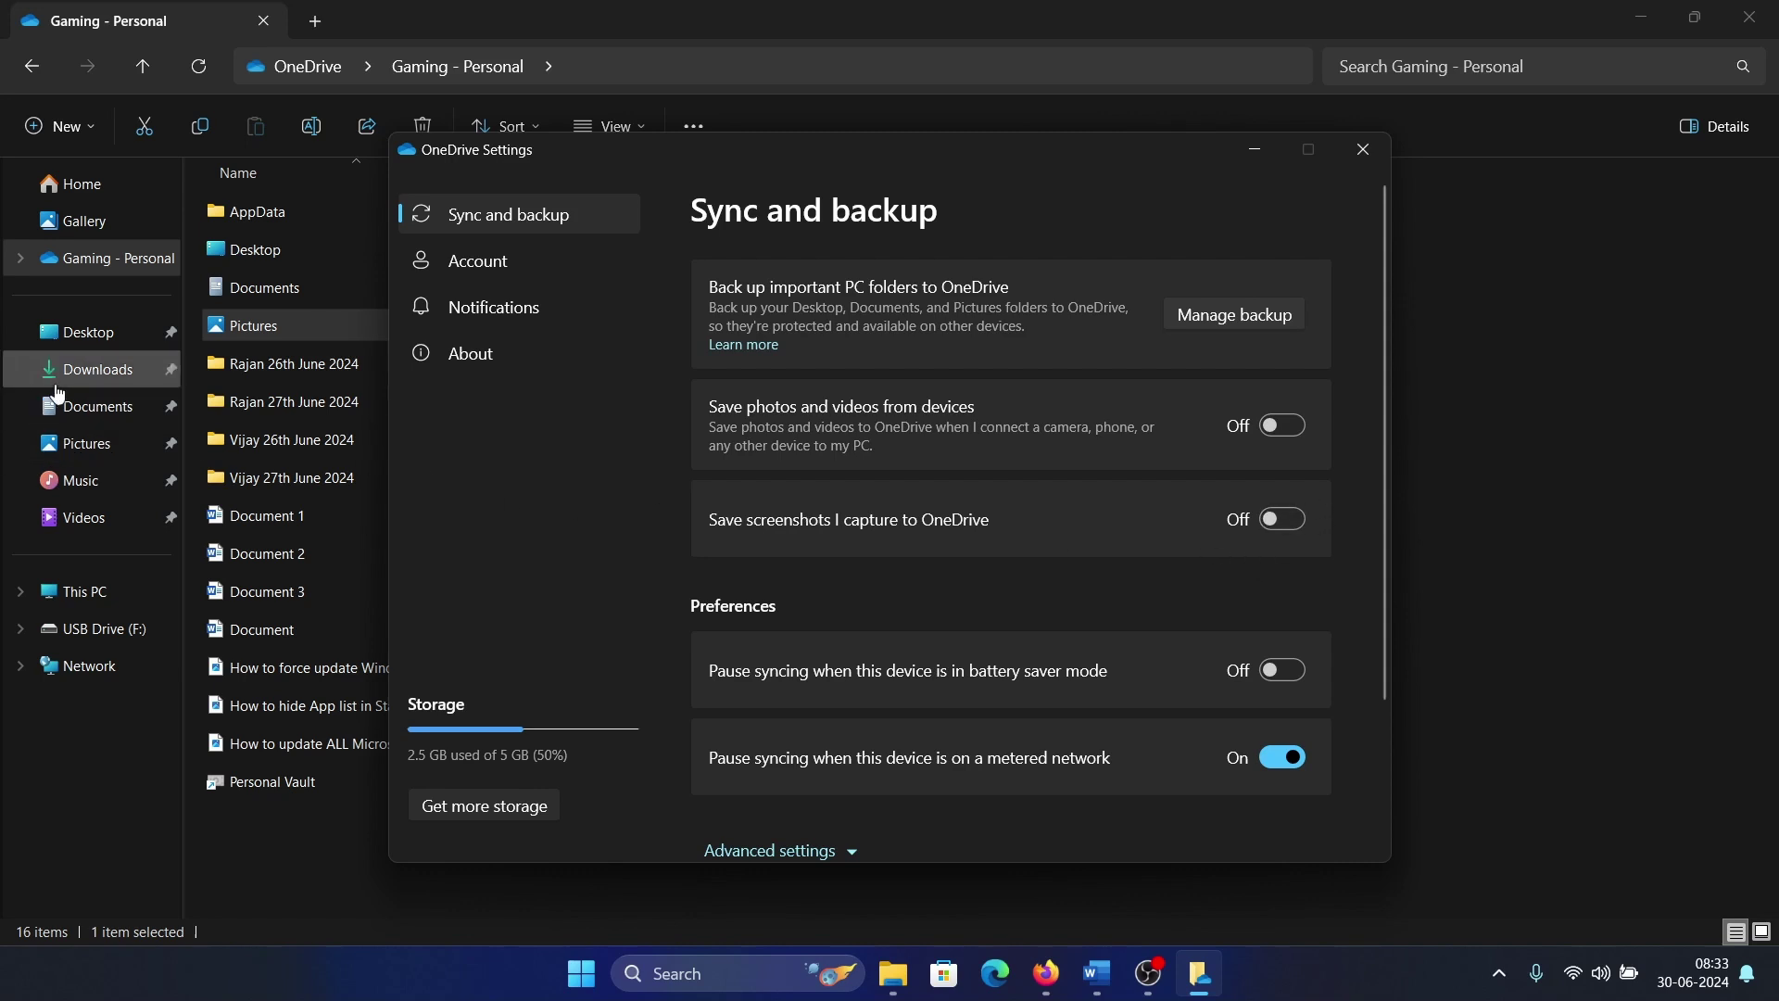
# - Recheck the empty Pictures Screenshots folder, then close File Explorer and the OneDrive Settings window
pyautogui.click(86, 444)
pyautogui.doubleClick(277, 330)
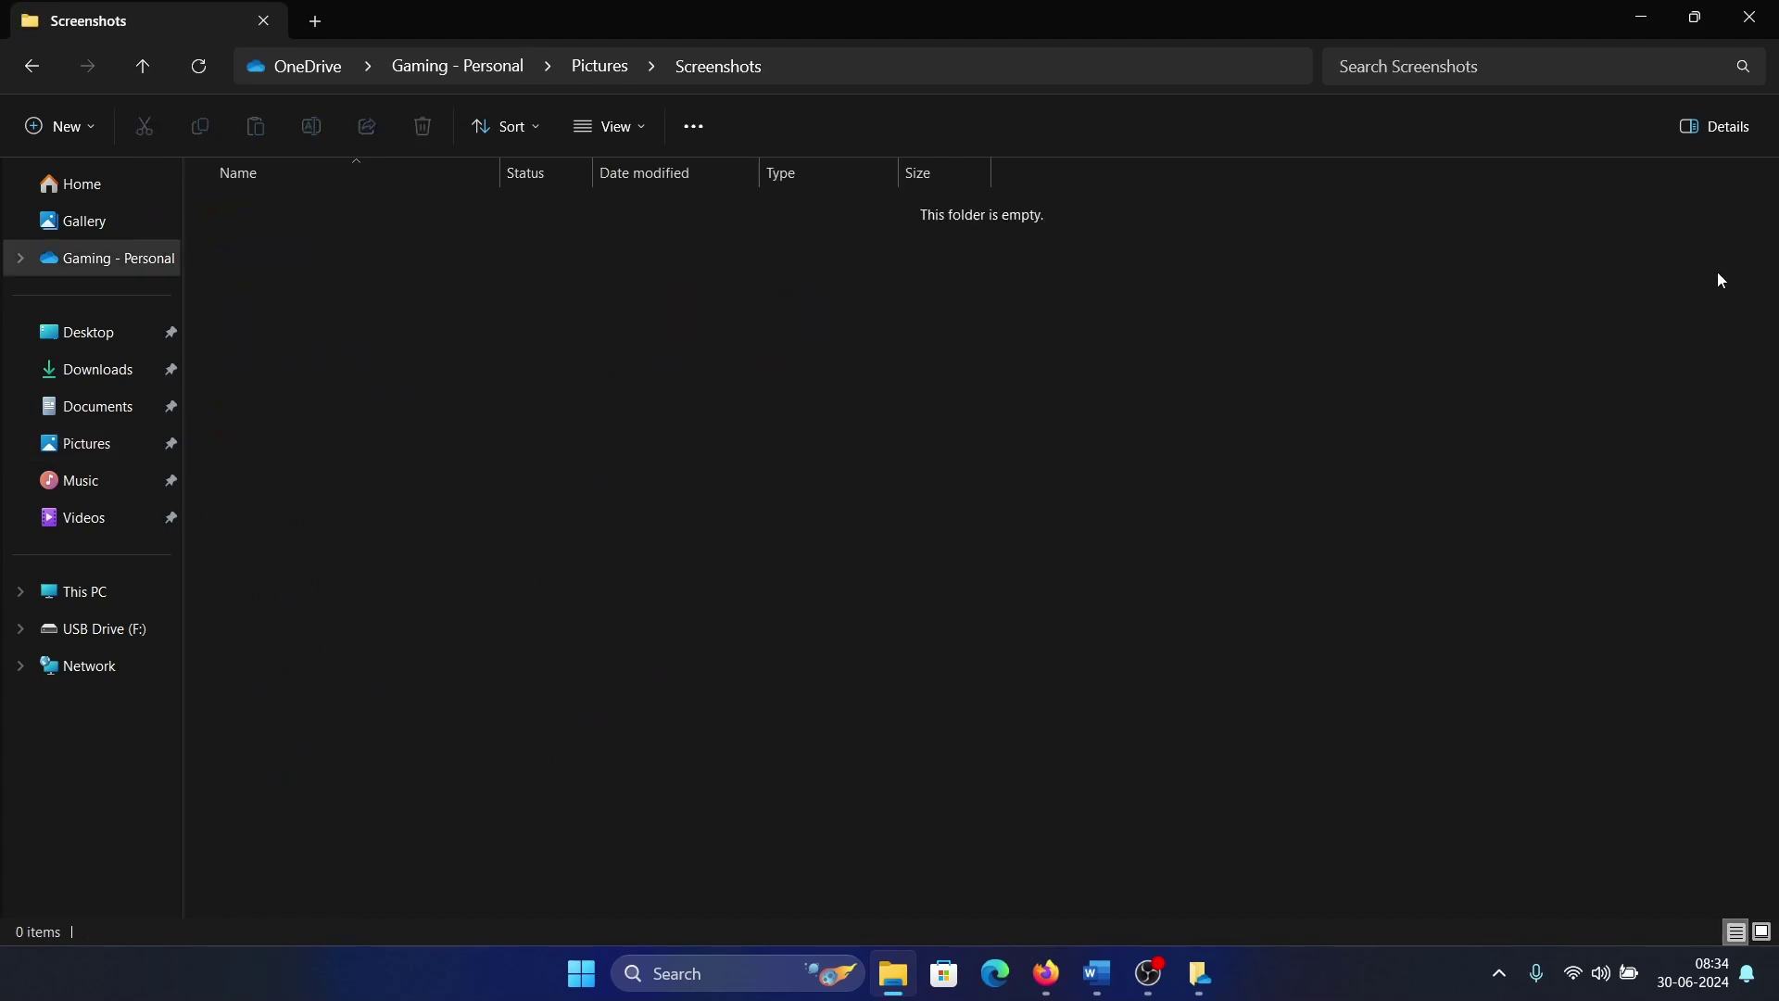
pyautogui.click(1749, 16)
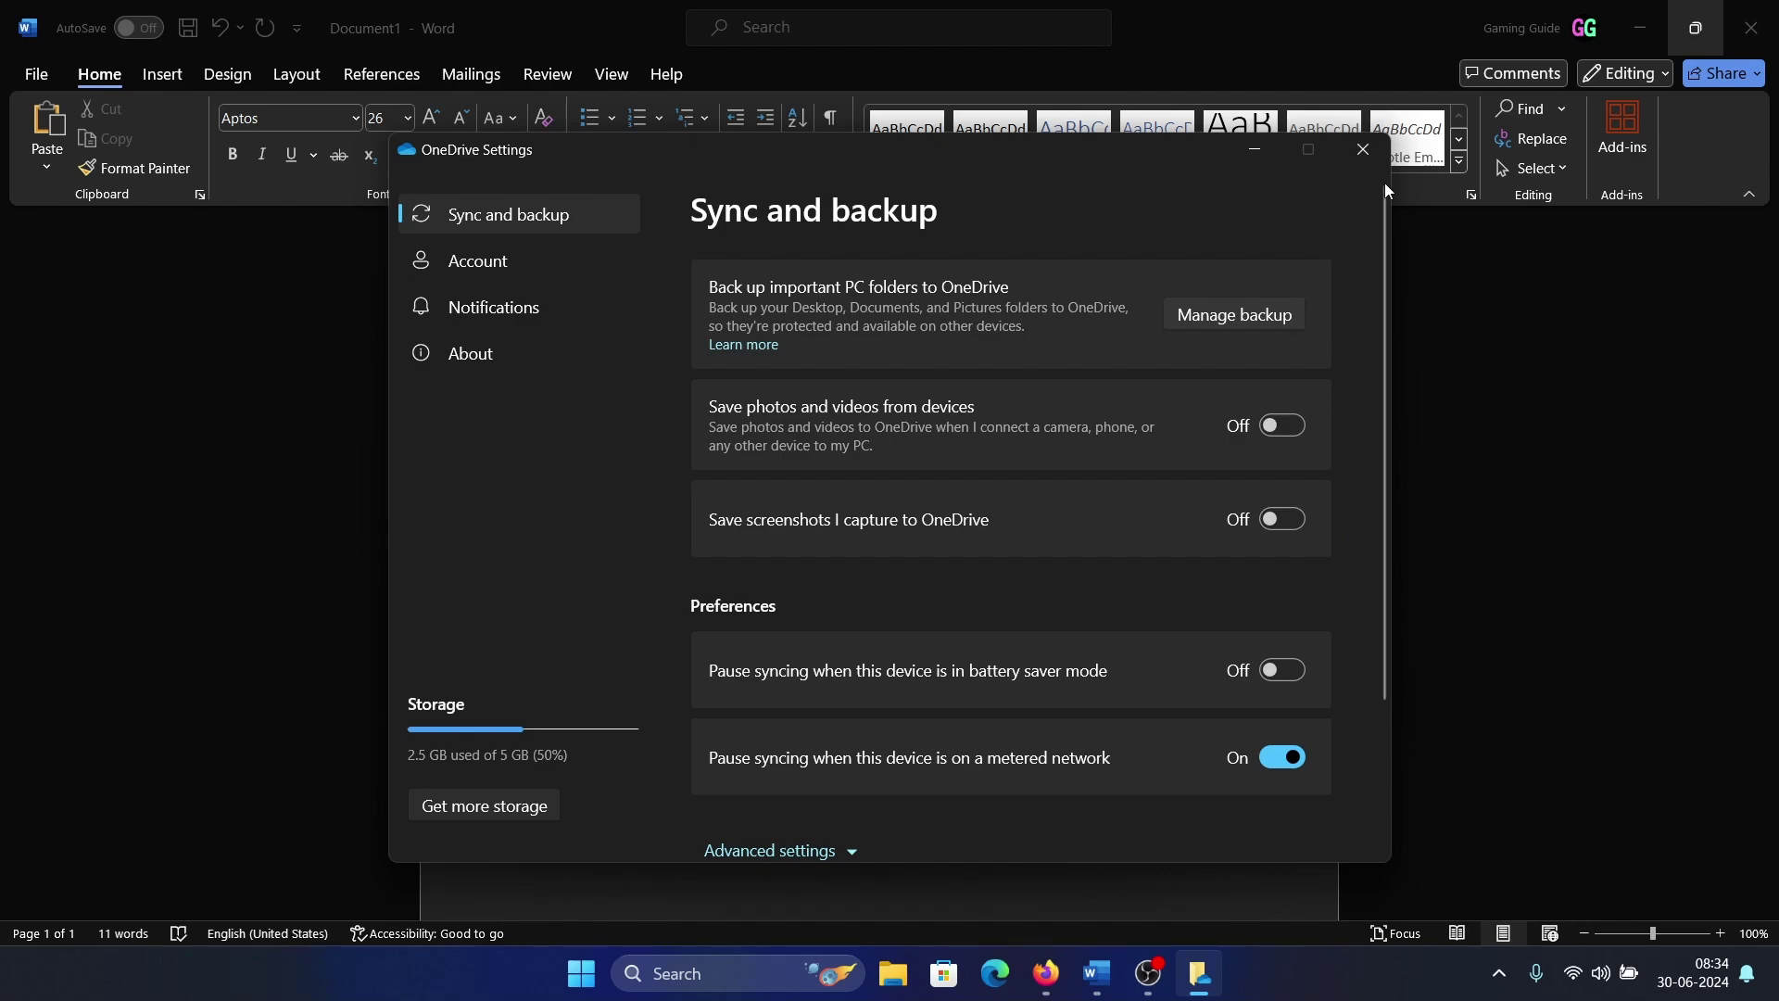
pyautogui.click(1377, 153)
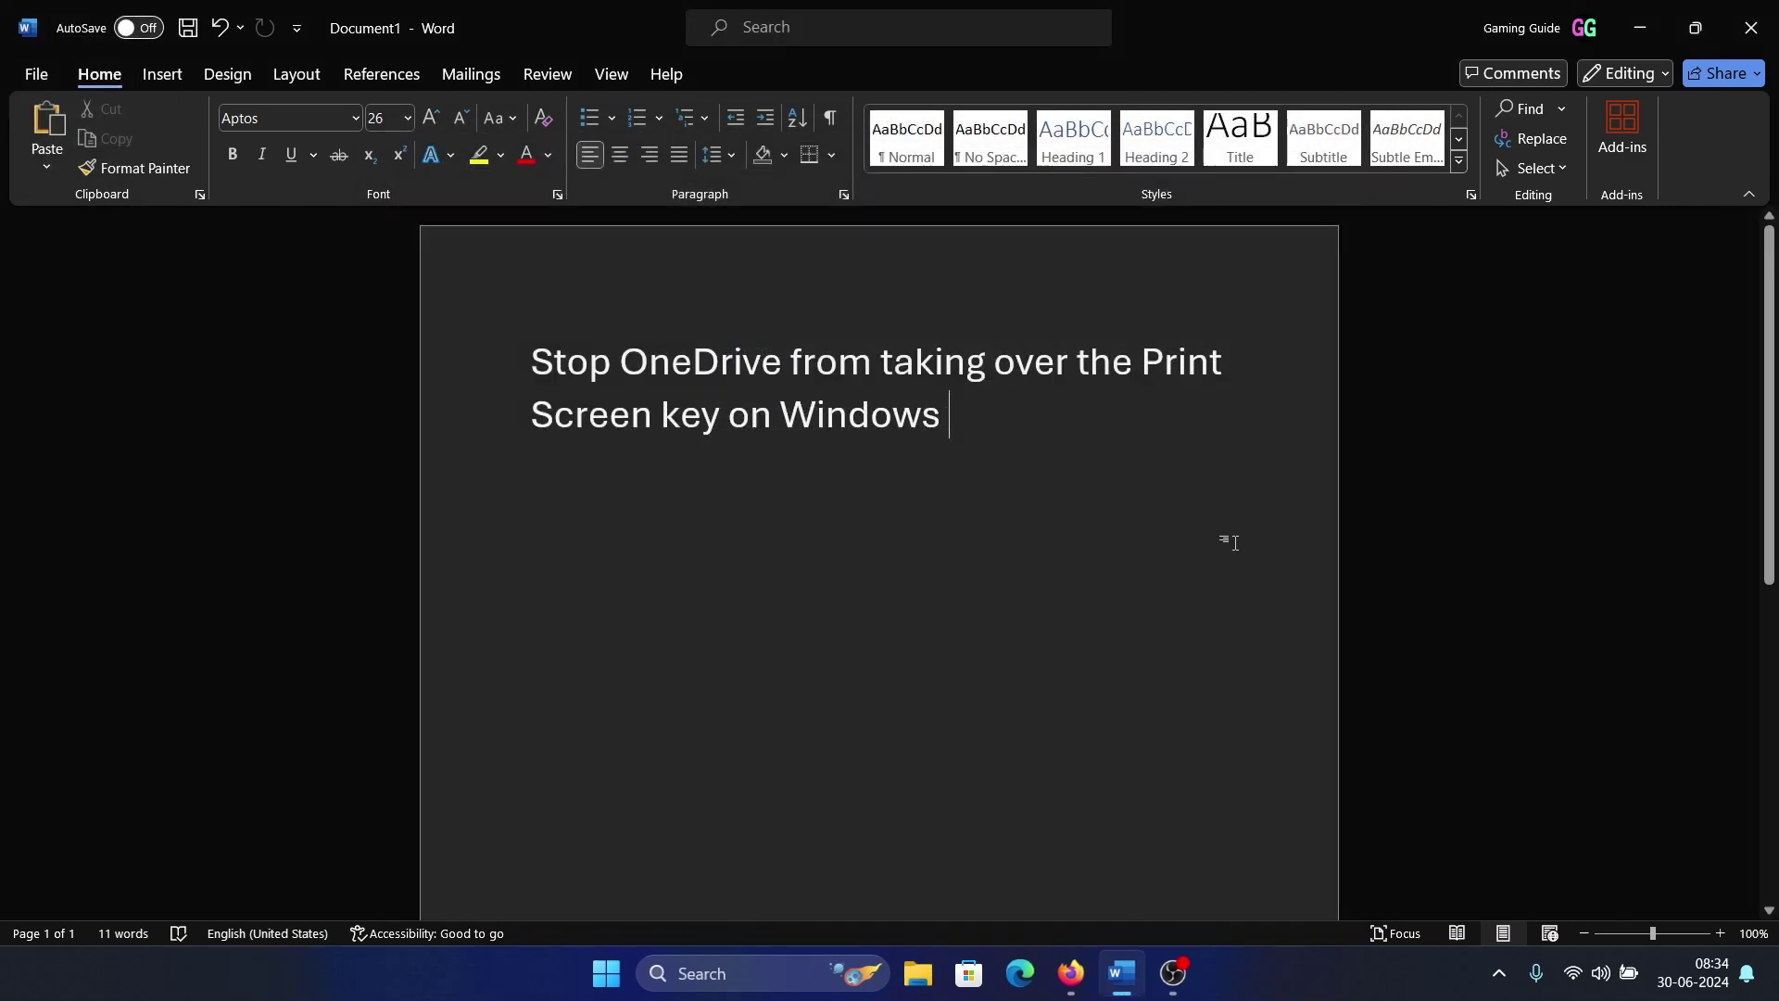